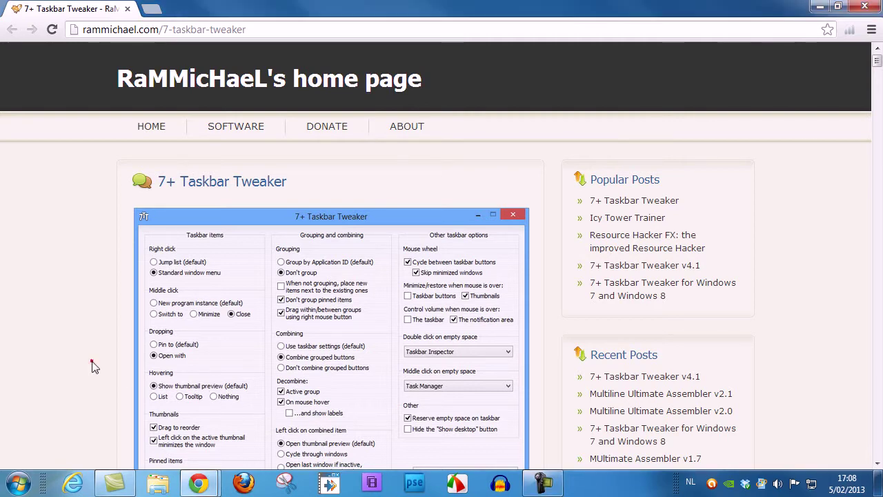
Download 7tt_setup.exe from the 7+ Taskbar Tweaker page and run it, accepting the security warning
scroll(90, 359, down, 3)
scroll(105, 371, down, 1)
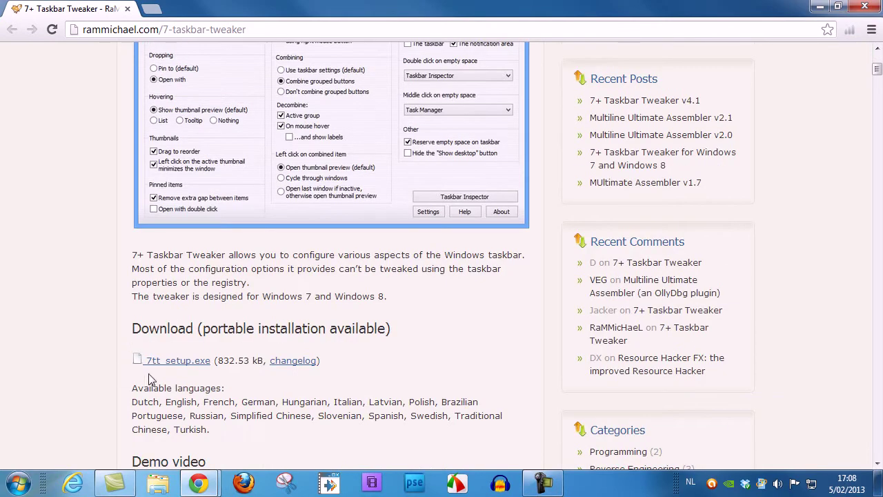
click(186, 363)
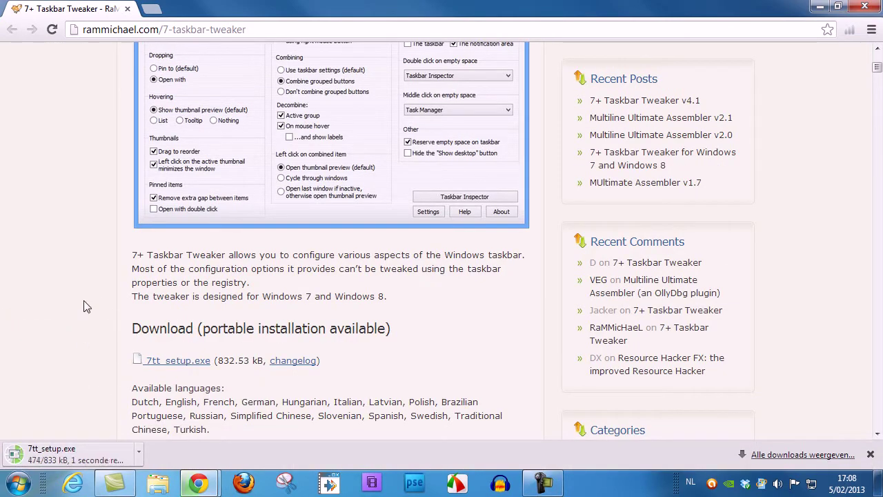
click(58, 461)
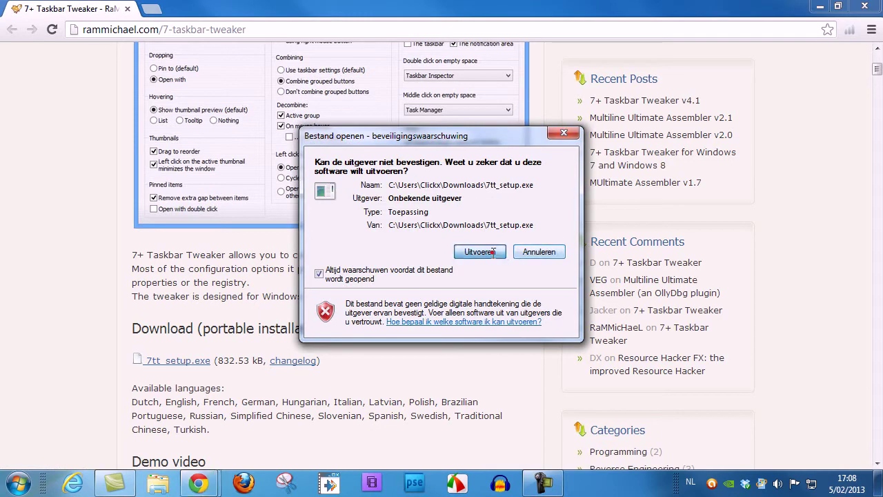
click(488, 252)
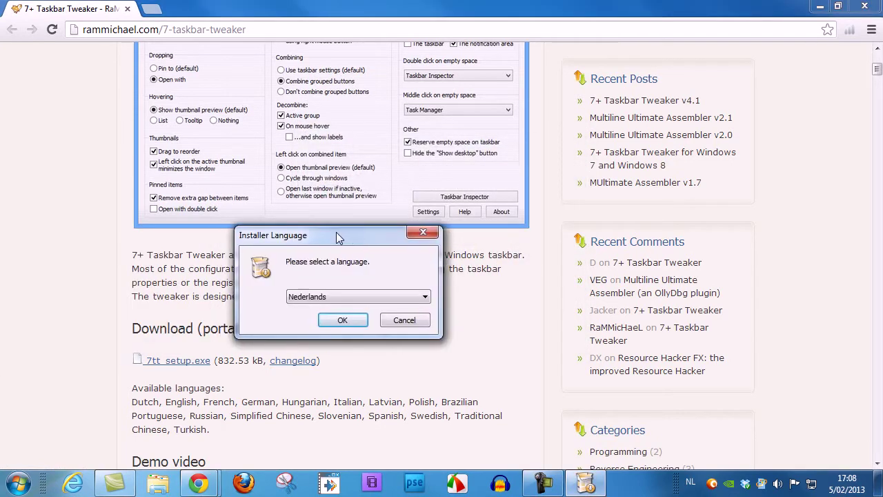
Look over the program's screenshot on the web page and confirm Nederlands as the installer language
drag(341, 241, 419, 211)
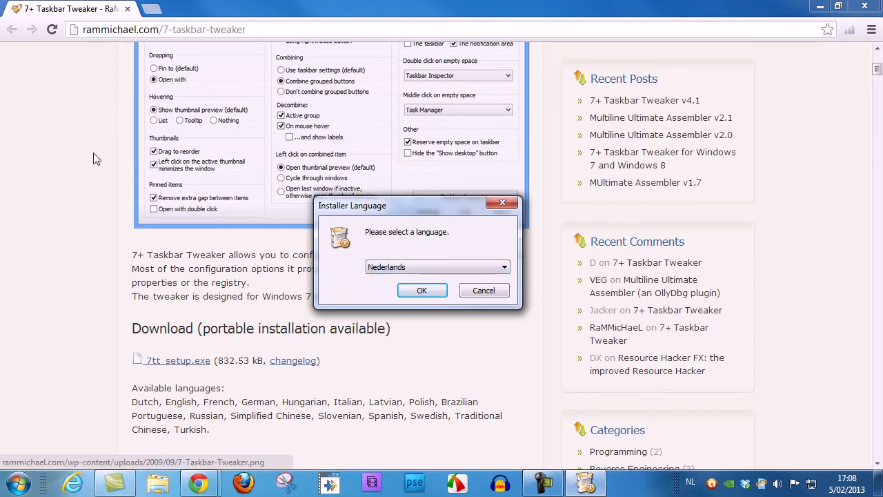
click(90, 211)
scroll(90, 211, up, 3)
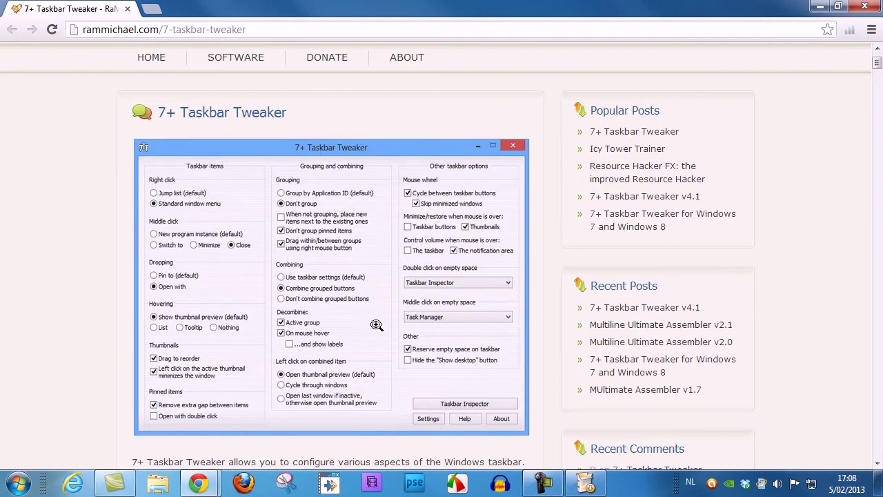
click(585, 483)
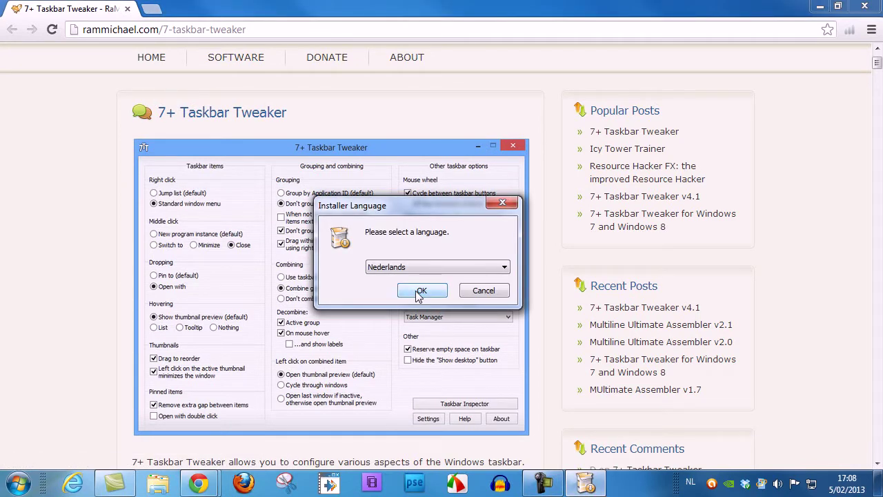
click(419, 294)
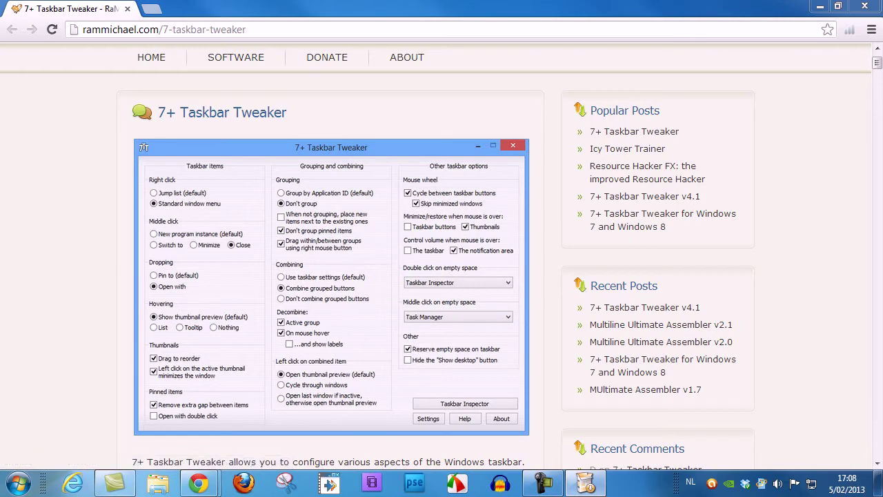
Install 7+ Taskbar Tweaker with the Standaard components and finish the wizard with launch and activation at startup enabled
drag(483, 228, 428, 135)
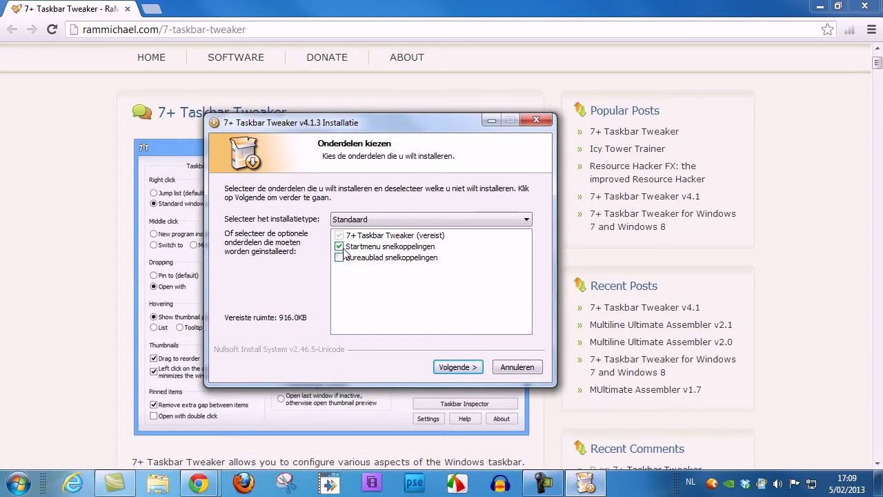
click(461, 367)
click(458, 367)
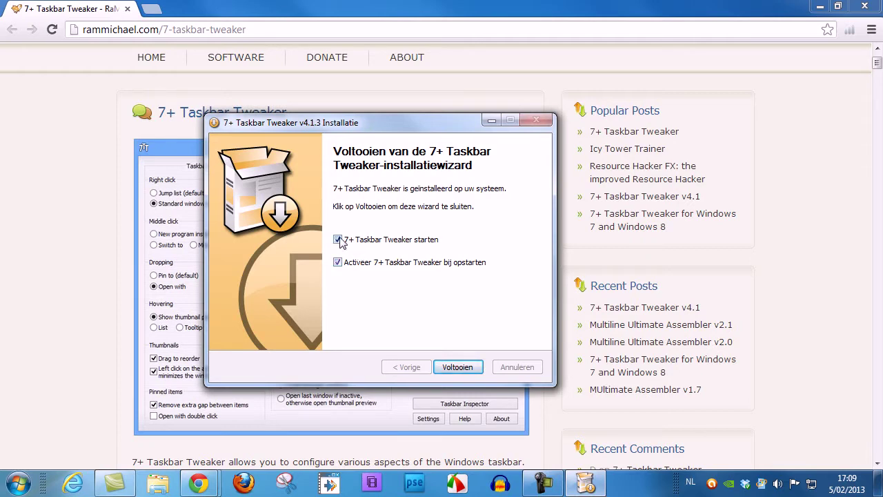
click(458, 365)
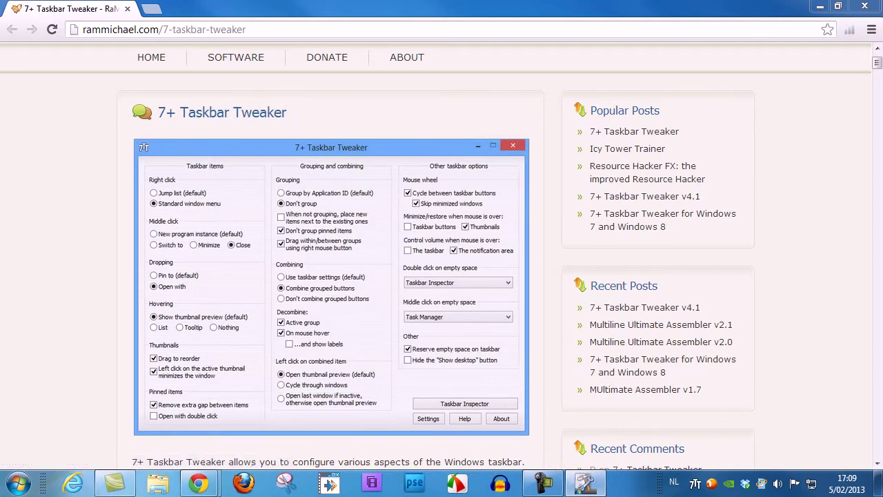
Reposition the 7+ Taskbar Tweaker window and minimize all other windows so only it remains on the desktop
drag(467, 82, 522, 69)
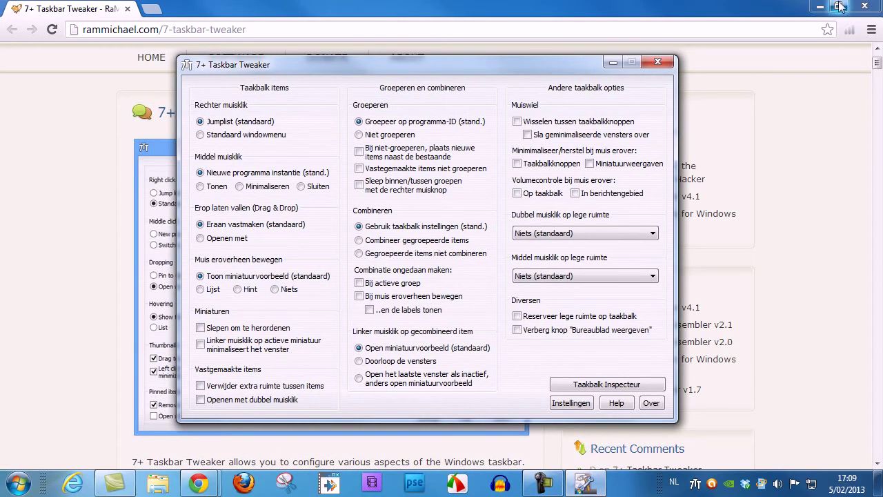
key(super+Home)
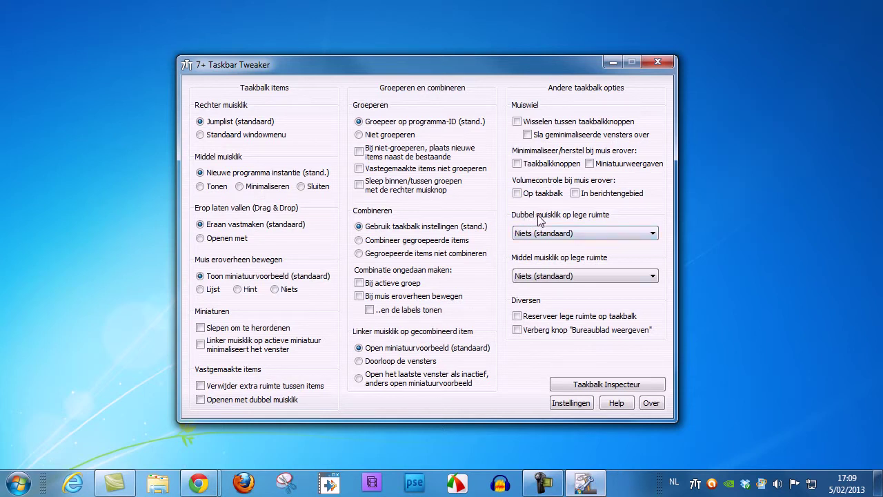
Set "Dubbel muisklik op lege ruimte" to "Toon bureaublad", try it on the empty taskbar area, and bring the tweaker window back
click(559, 234)
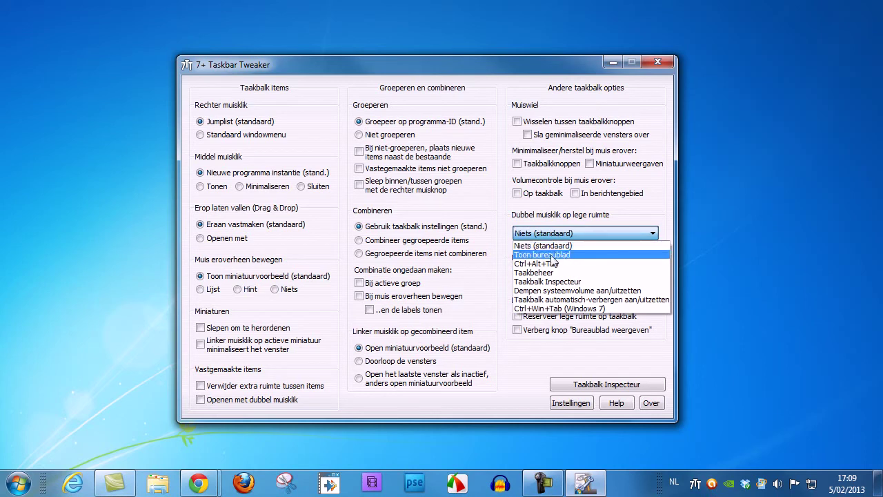
click(552, 254)
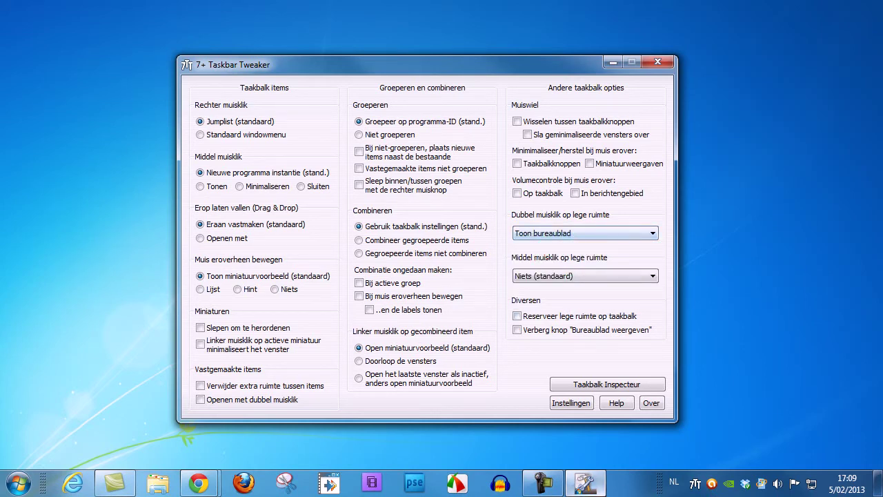
double_click(631, 486)
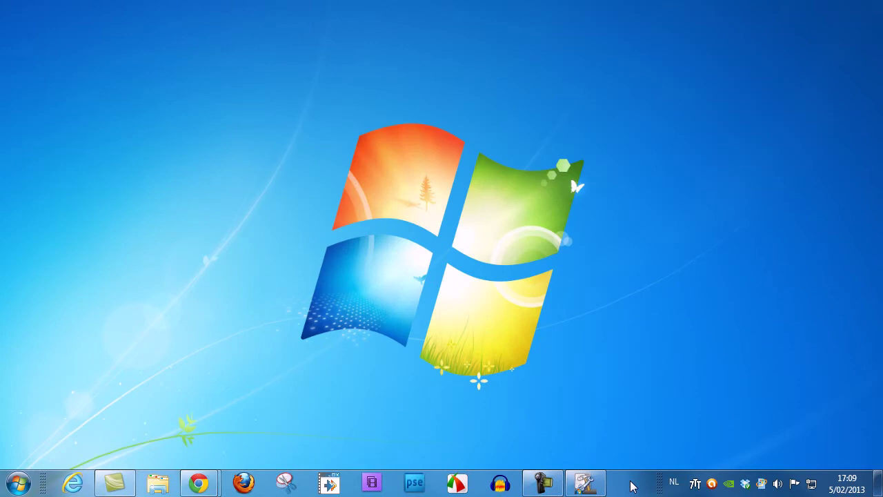
click(585, 484)
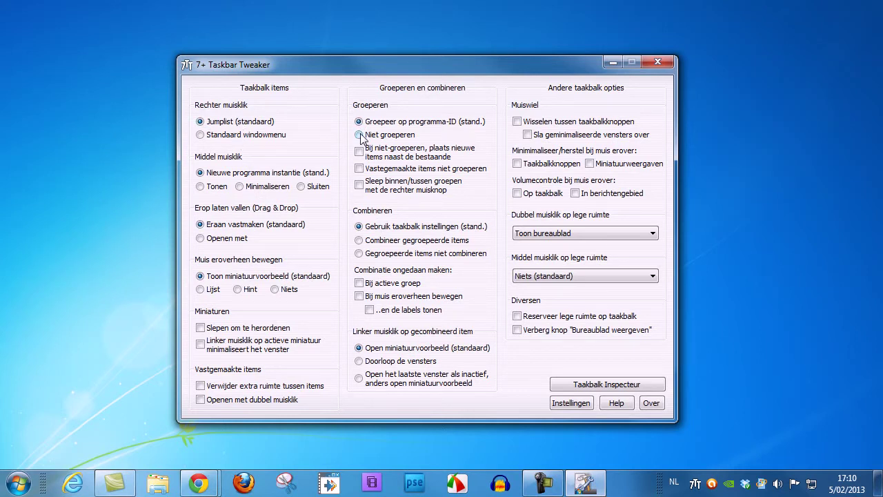
Try the "Niet groeperen" option with the two Chrome windows and restore "Groepeer op programma-ID (stand.)"
mouse_move(201, 487)
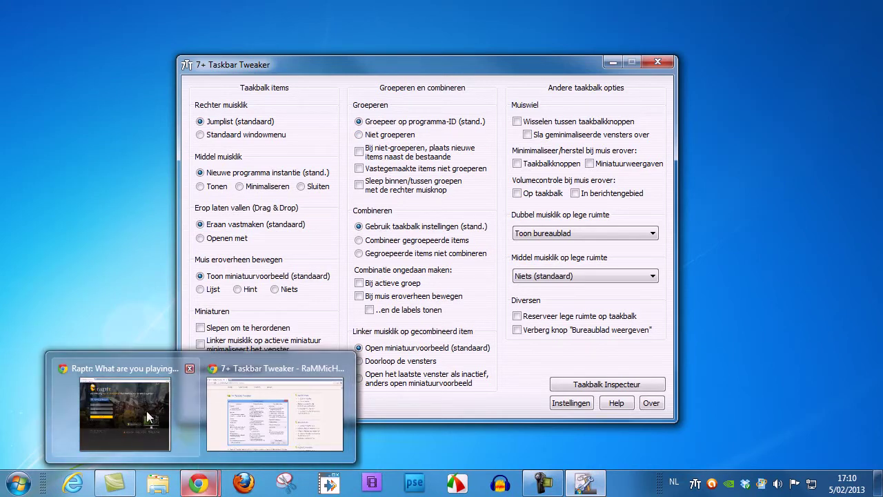
mouse_move(253, 412)
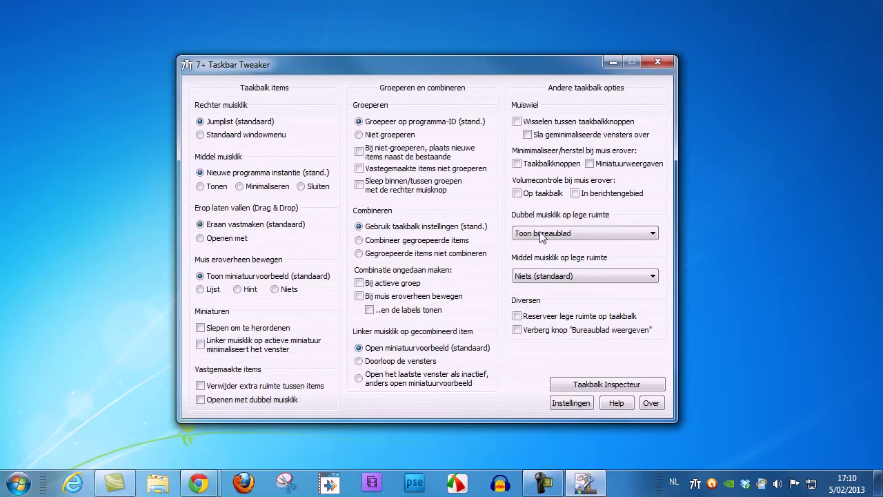
click(359, 135)
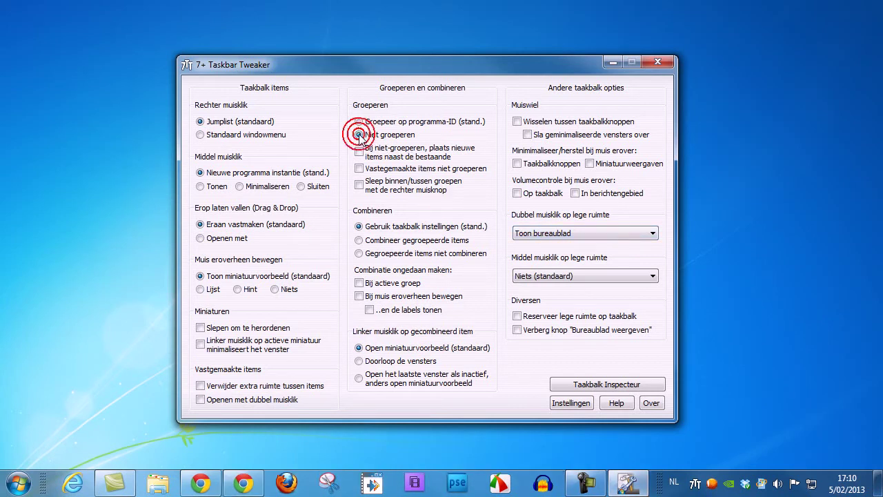
mouse_move(233, 488)
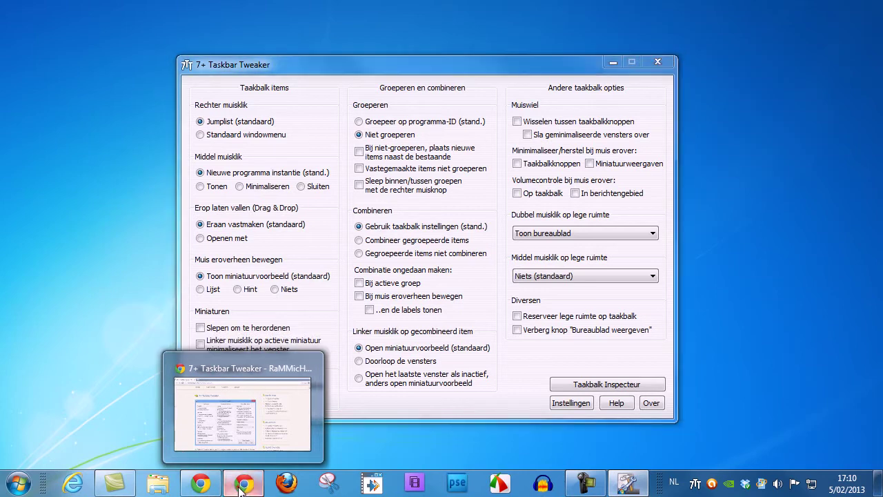
click(182, 441)
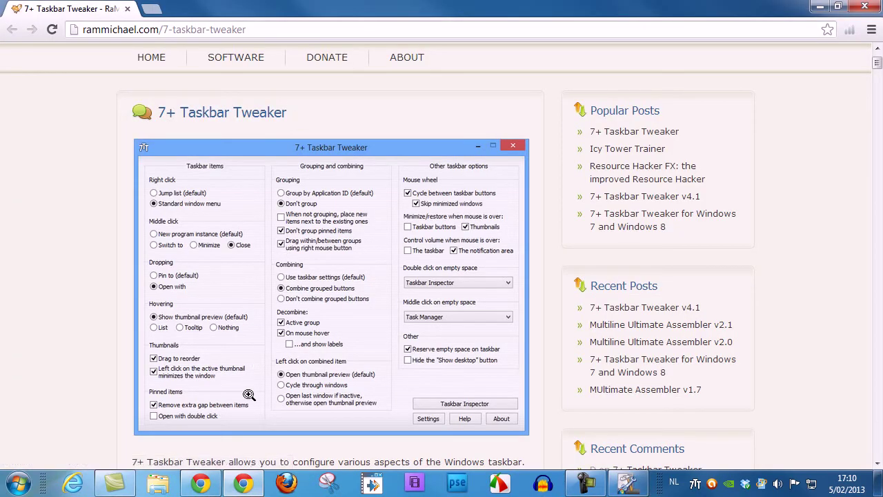
click(820, 6)
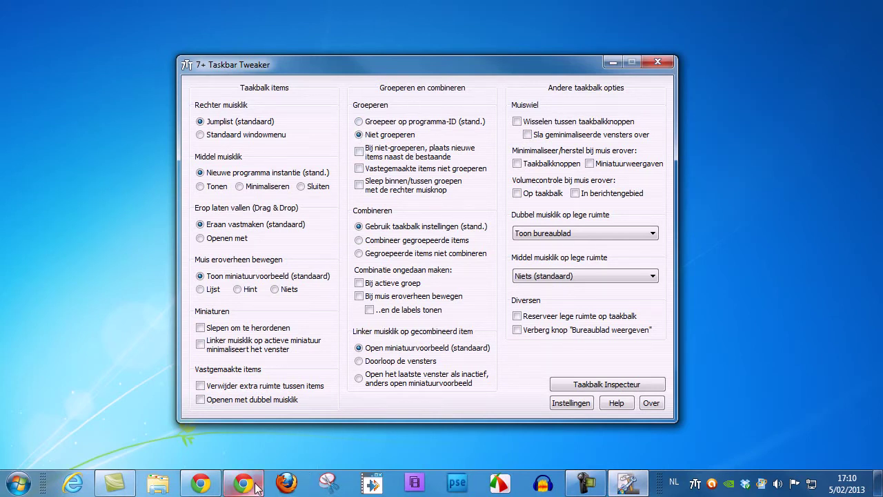
click(359, 122)
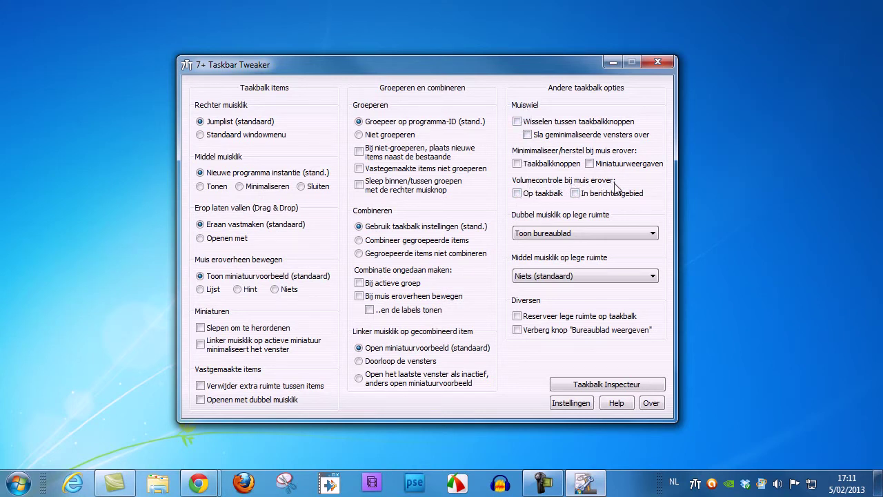
Try mouse-wheel volume control "Op taakbalk" by lowering and raising the volume over the taskbar, and disable the option again
click(517, 193)
scroll(628, 490, down, 2)
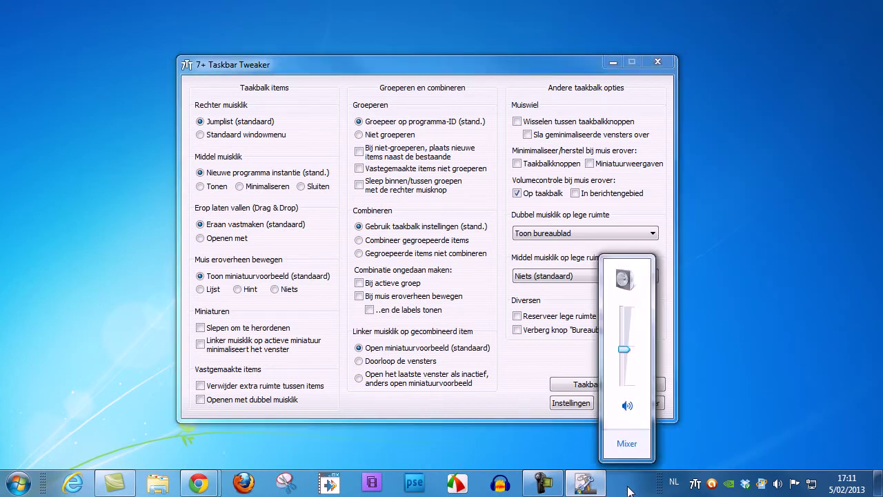
scroll(628, 490, down, 4)
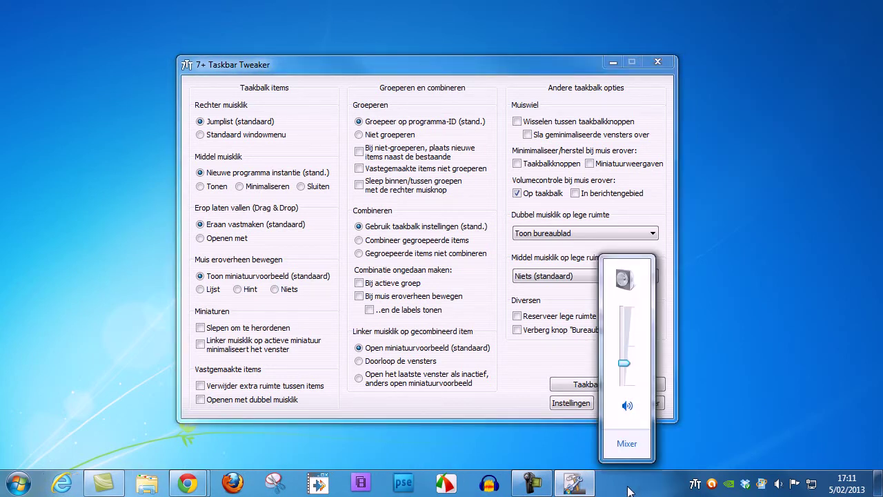
scroll(628, 490, up, 2)
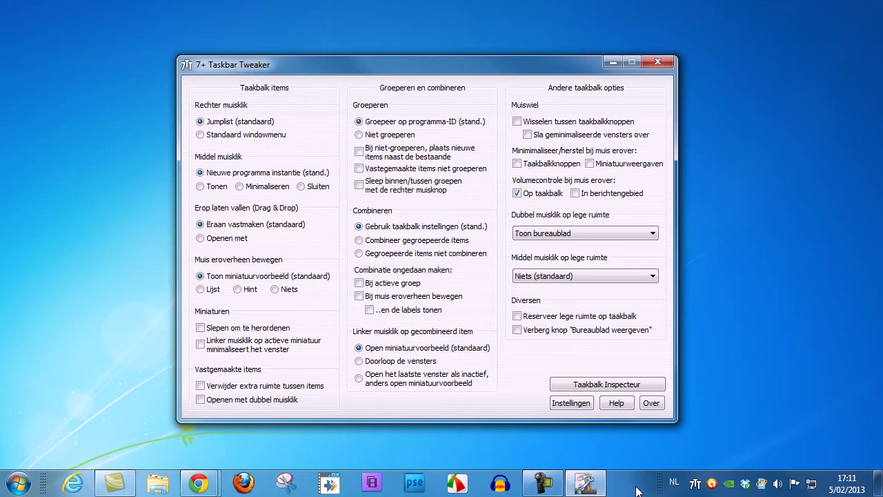
scroll(628, 490, up, 3)
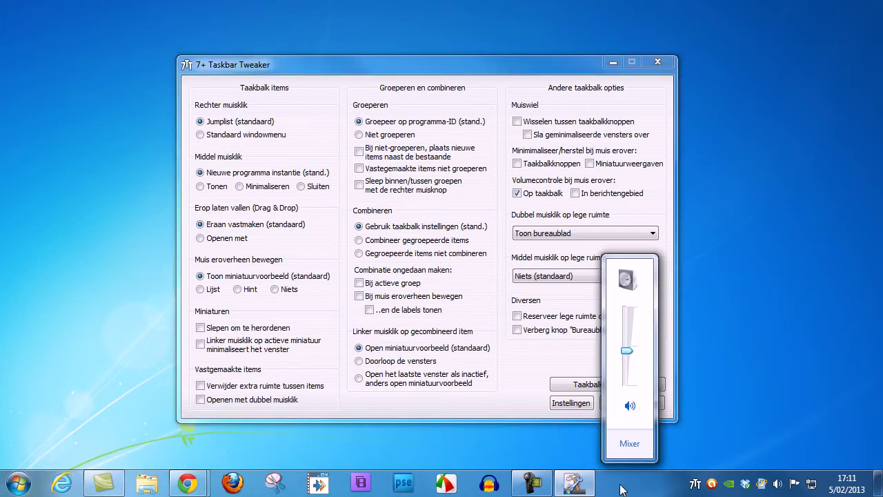
click(523, 377)
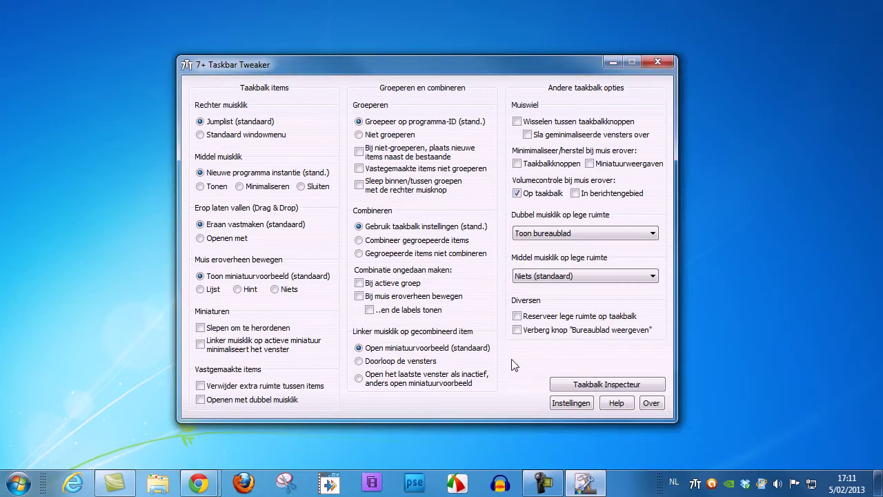
click(517, 194)
Set "Dubbel muisklik op lege ruimte" to "Dempen systeemvolume aan/uitzetten", test muting and unmuting on the taskbar, and close the window
click(561, 234)
click(593, 231)
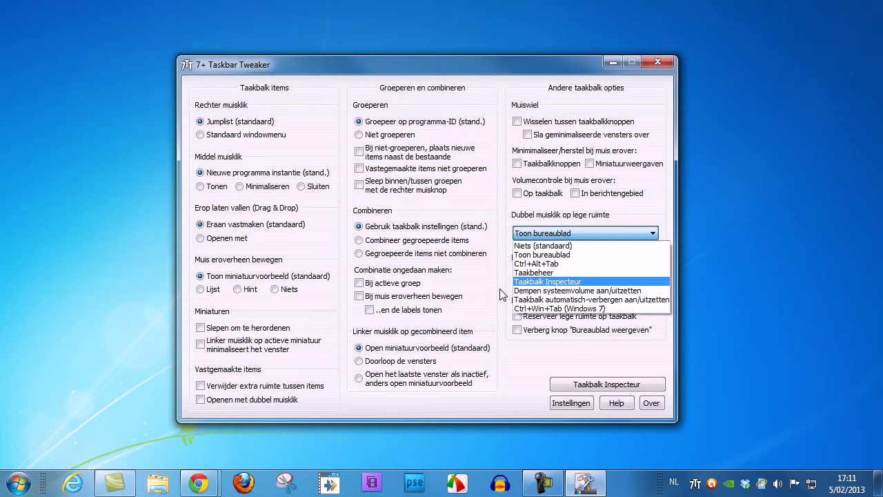
click(565, 296)
double_click(635, 491)
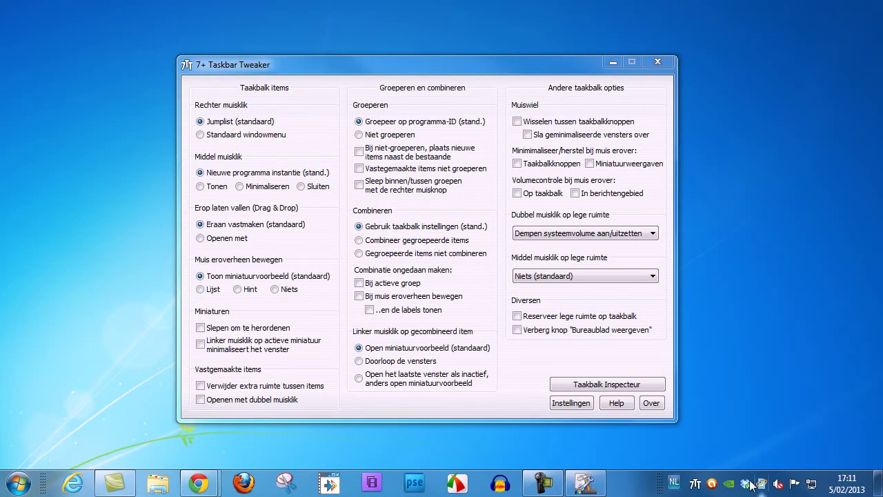
mouse_move(780, 487)
double_click(638, 487)
click(658, 62)
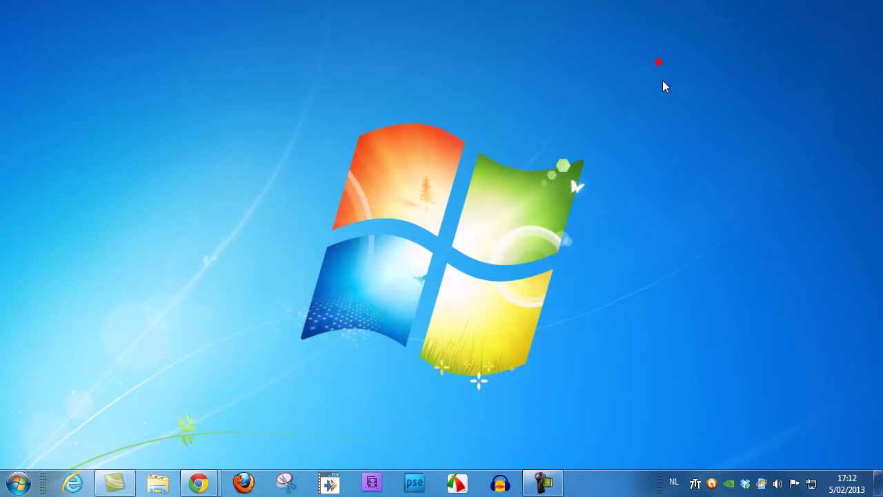
Reopen the tweaker, try "Verberg systeemvak icoon" in its settings, switch it off again, and close the program window
click(695, 485)
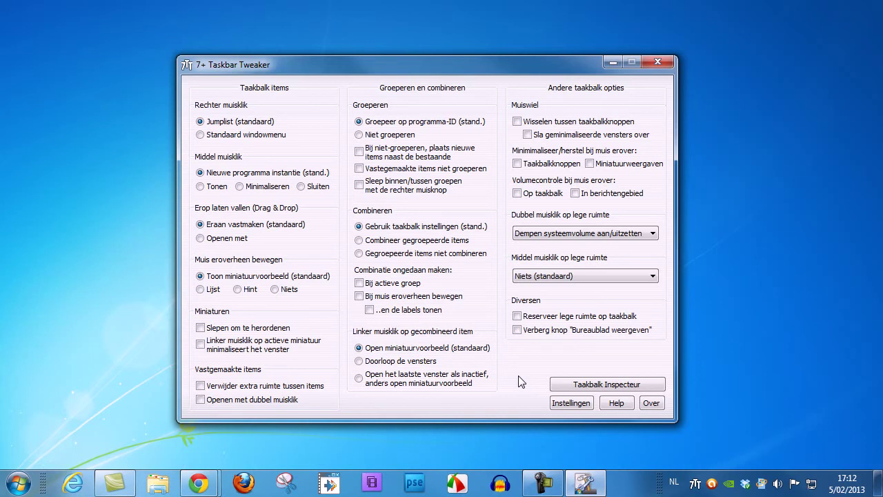
click(572, 402)
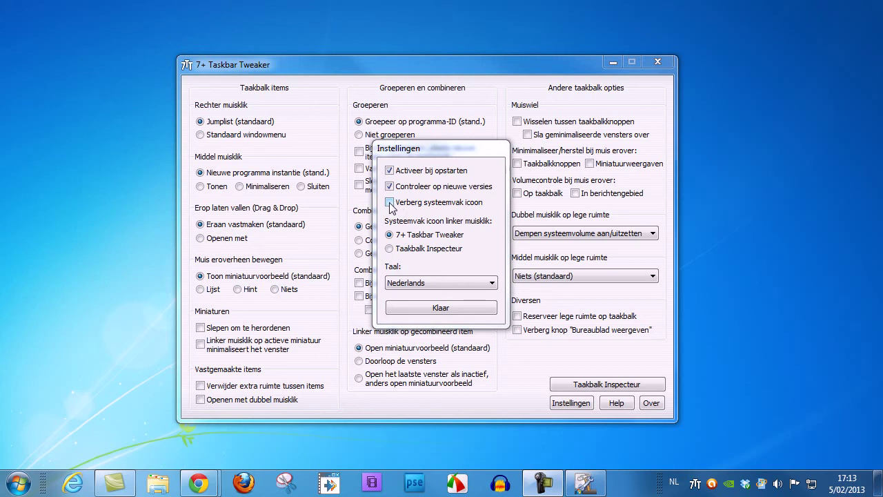
click(391, 206)
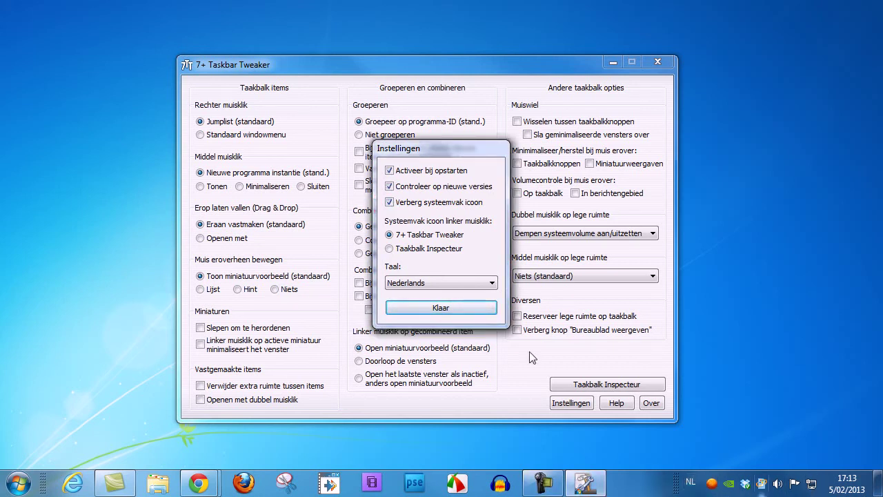
click(391, 203)
click(442, 309)
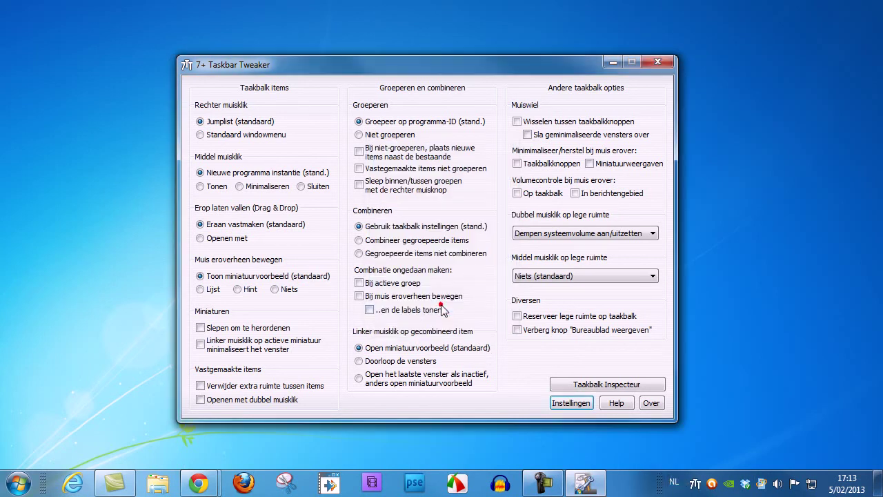
click(657, 63)
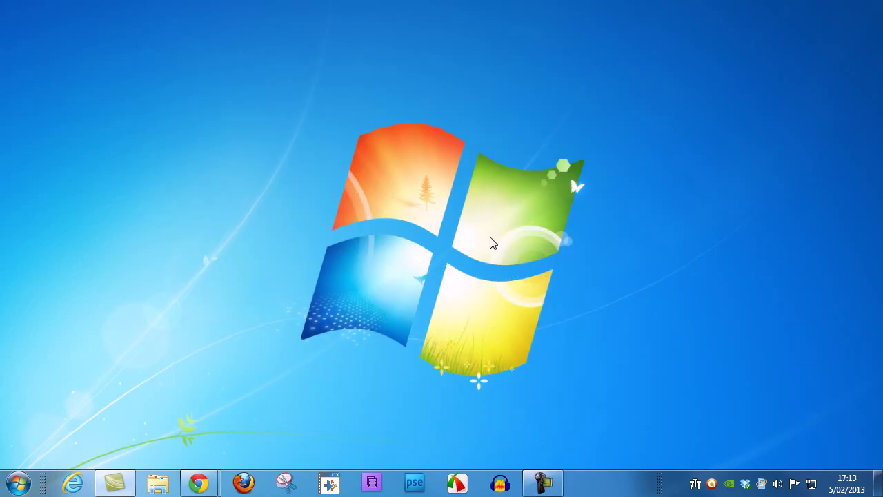